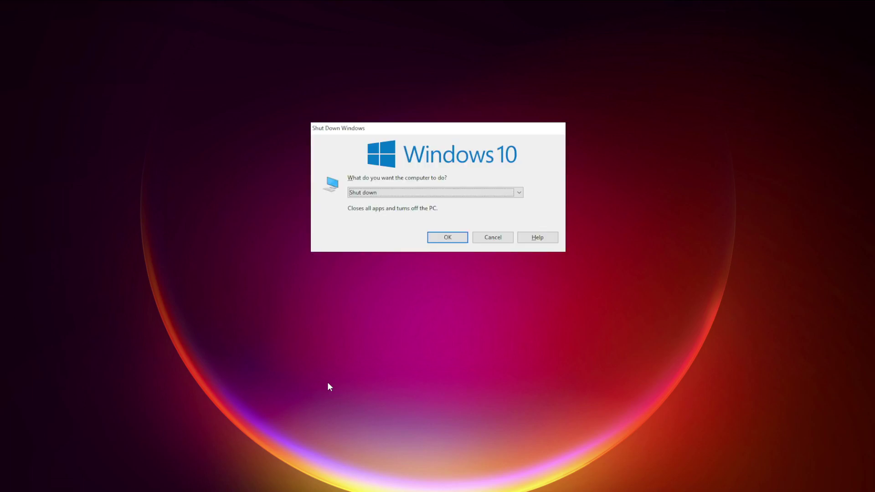
# Choose Restart in the Shut Down Windows dialog and return to the Steam library after reboot.
pyautogui.click(406, 195)
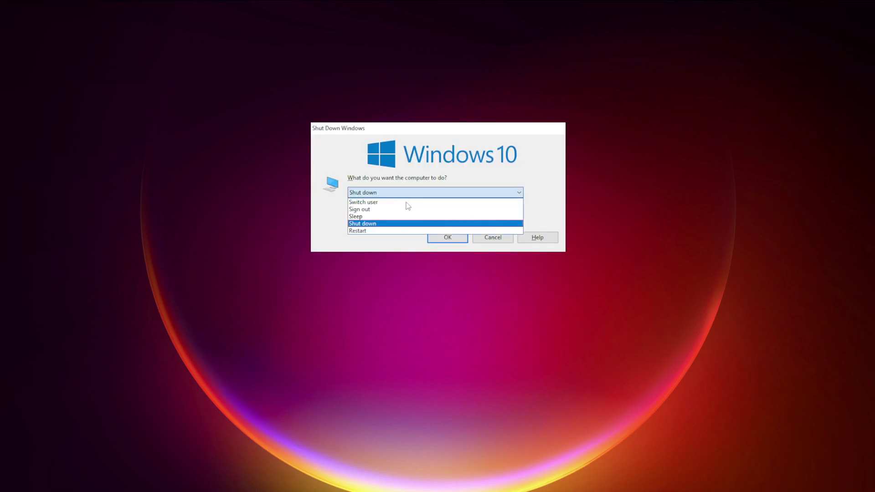
pyautogui.click(390, 230)
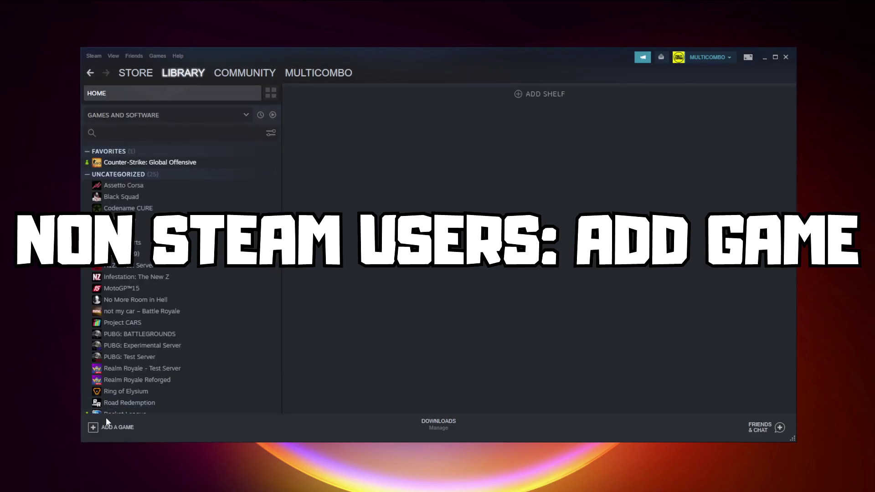
# Add YOUR PROBLEMATIC GAME to the library through Add a Non-Steam Game.
pyautogui.click(115, 427)
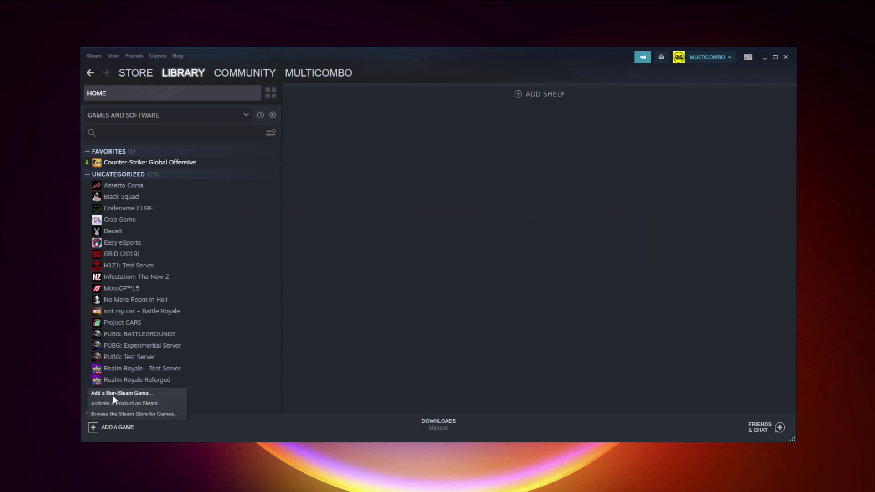
pyautogui.click(119, 395)
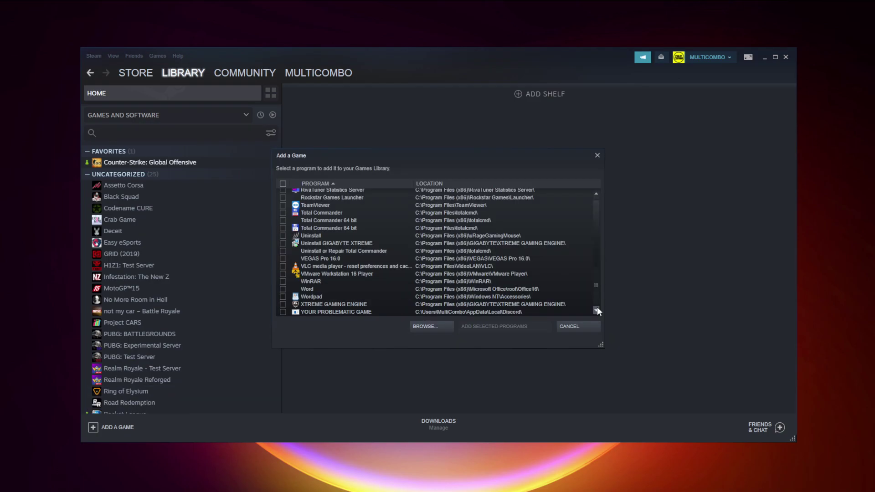
pyautogui.click(323, 312)
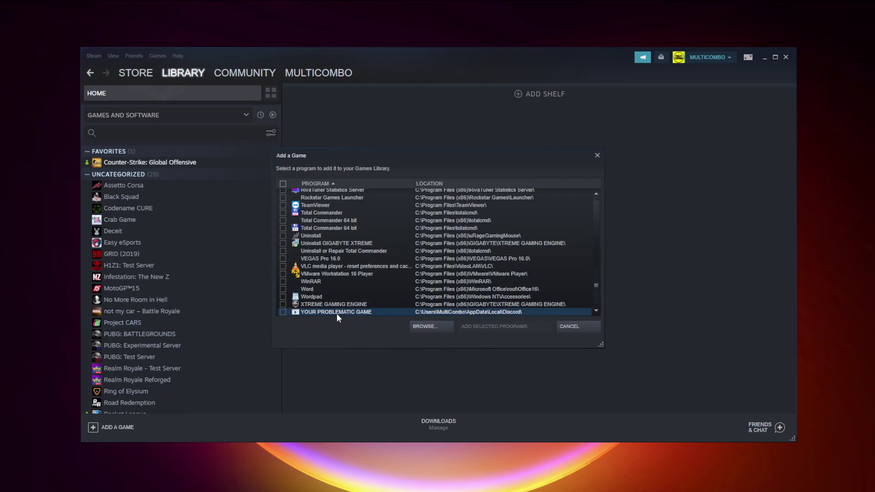
pyautogui.click(283, 312)
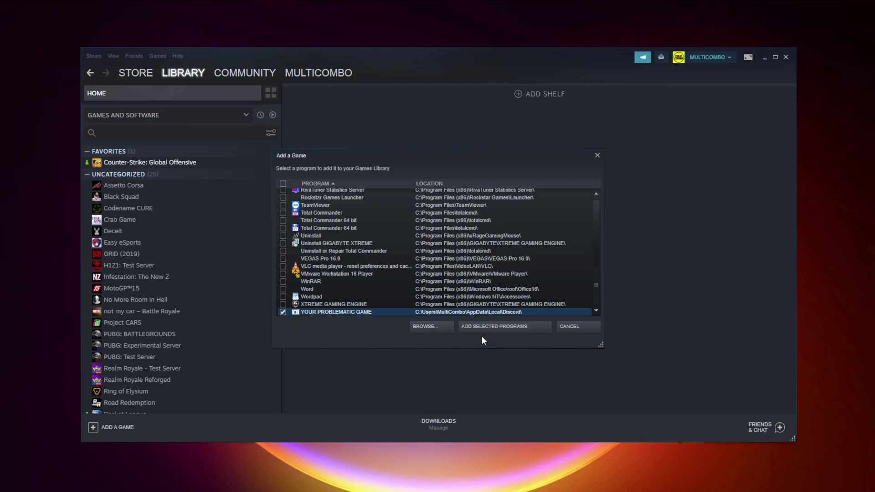
pyautogui.click(511, 329)
pyautogui.scroll(-3, 252, 294)
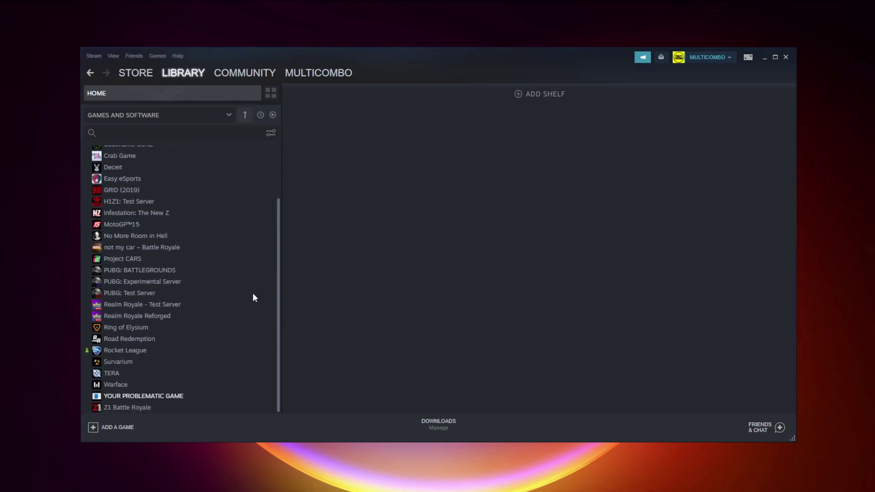
# From the YOUR PROBLEMATIC GAME page, go to Steam Settings > Controller > General Controller Settings.
pyautogui.click(169, 399)
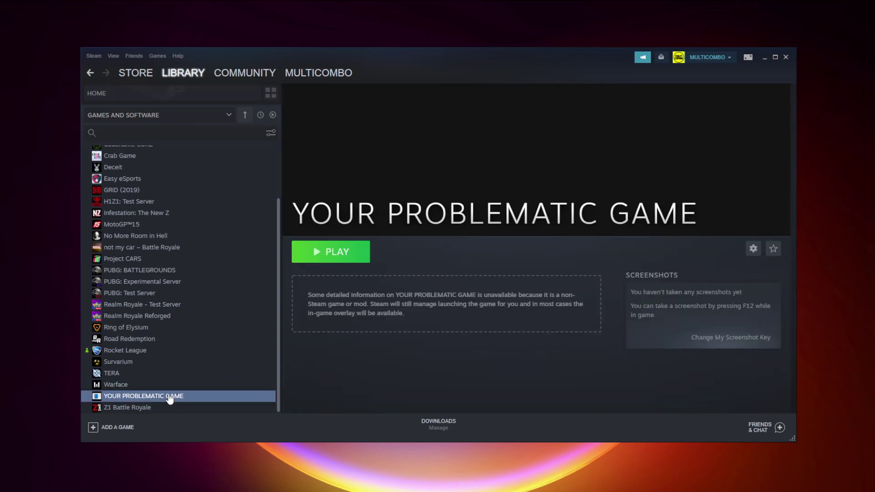
pyautogui.click(91, 56)
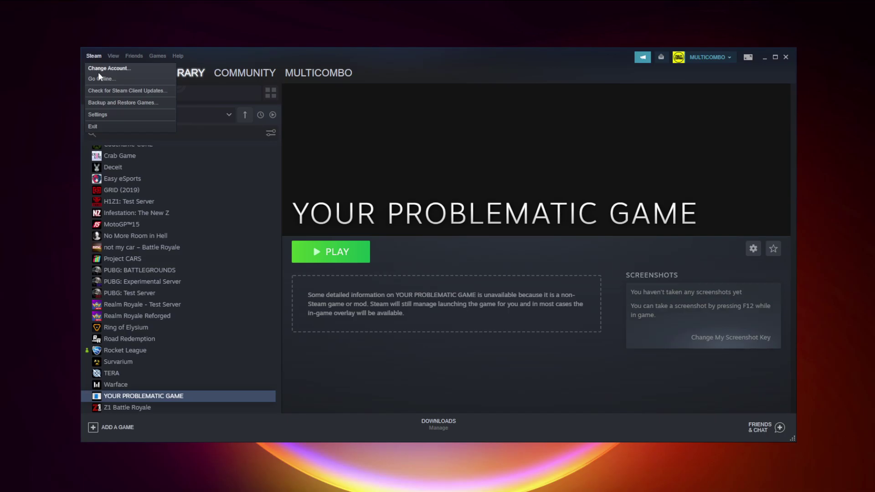
pyautogui.click(110, 116)
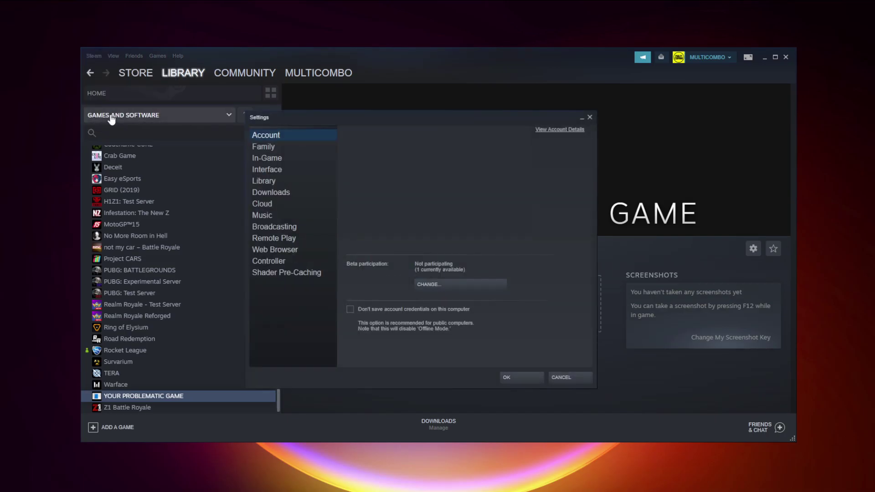
pyautogui.click(287, 262)
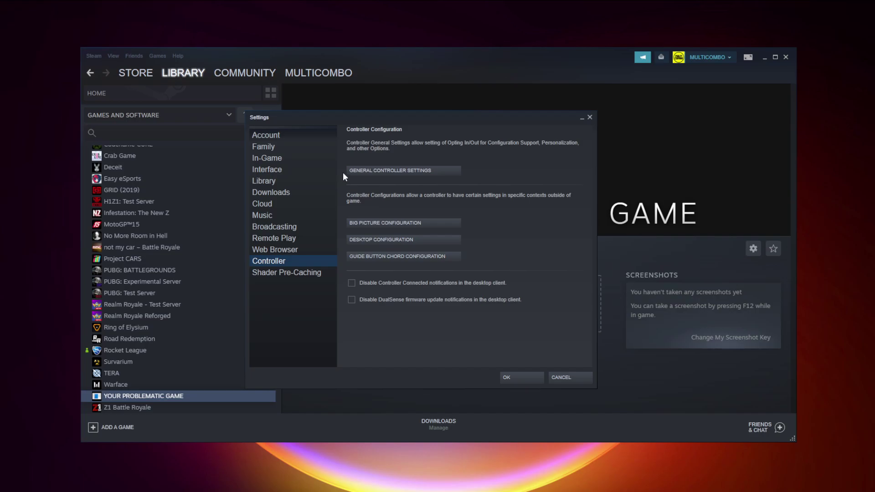
pyautogui.click(405, 172)
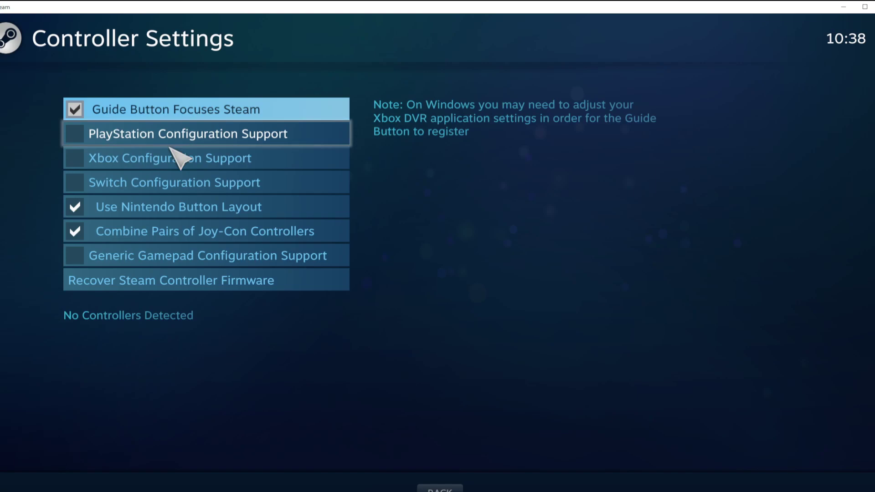
# Enable Xbox Configuration Support and view the Xbox 360 Controller calibration, exiting unchanged.
pyautogui.click(79, 156)
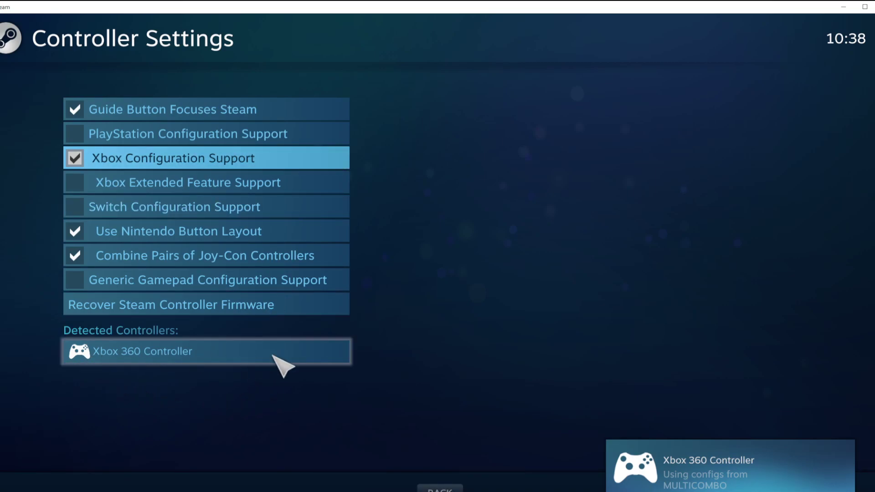
pyautogui.click(242, 356)
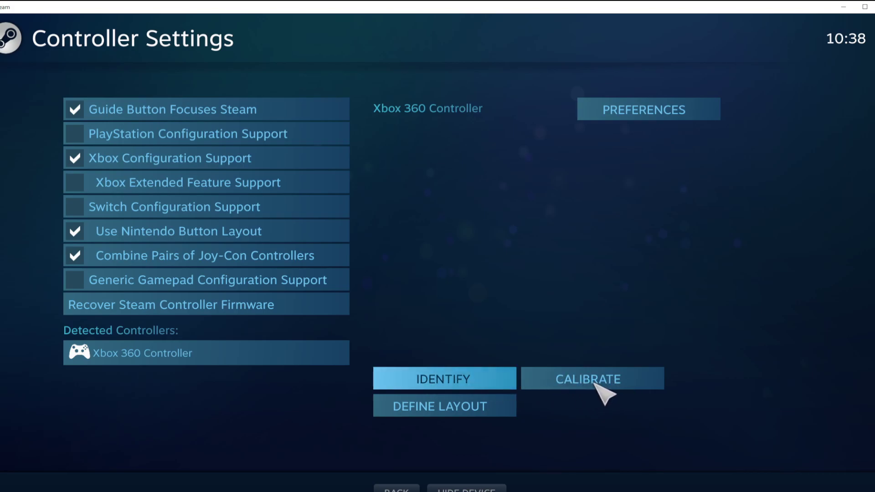
pyautogui.click(593, 384)
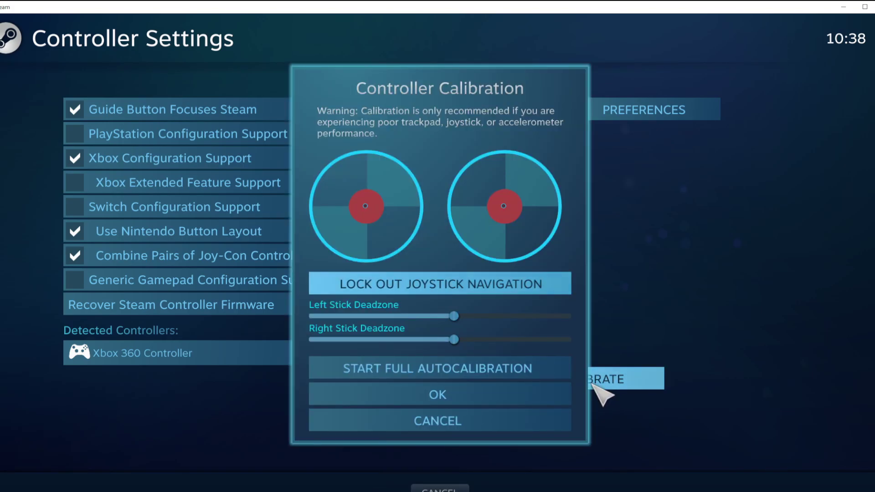
pyautogui.press('Escape')
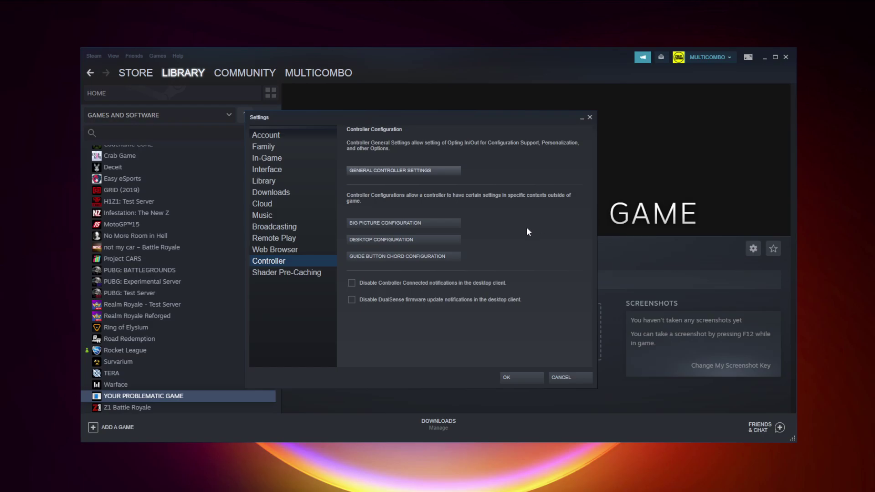
# Save the controller settings with OK.
pyautogui.click(522, 377)
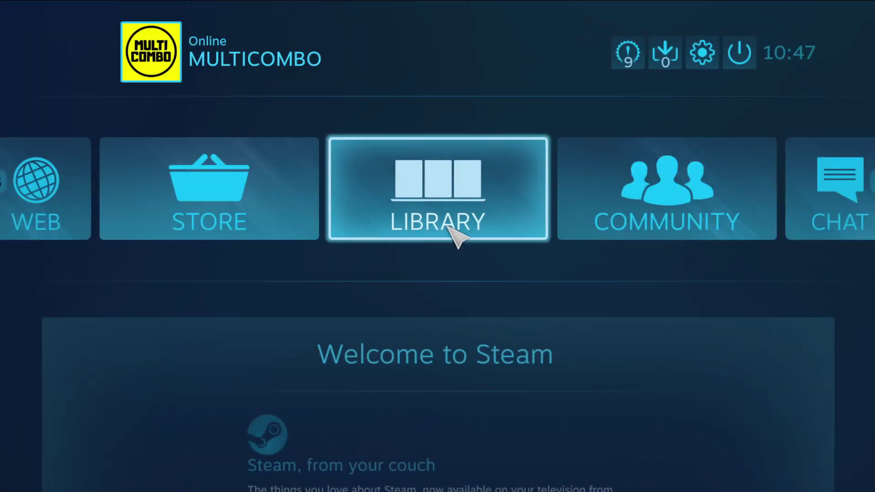
# In Big Picture, open Counter-Strike: Global Offensive's Controller Options under Manage Game.
pyautogui.click(447, 226)
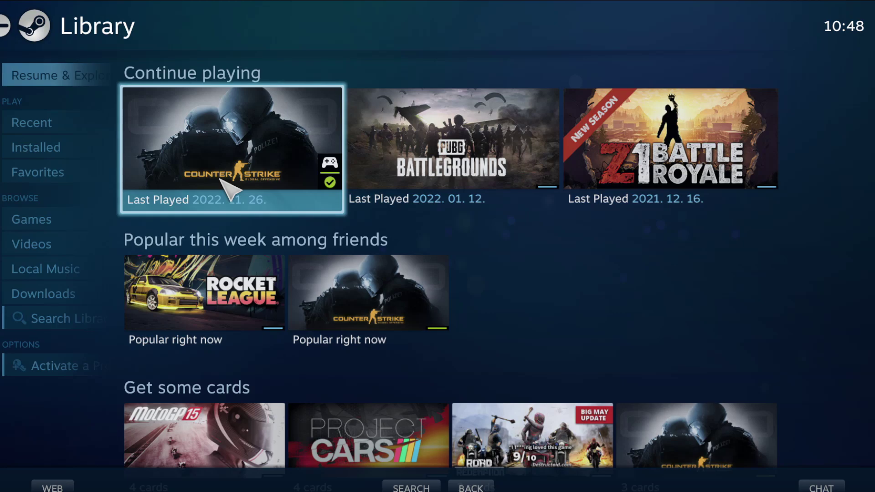
pyautogui.click(220, 178)
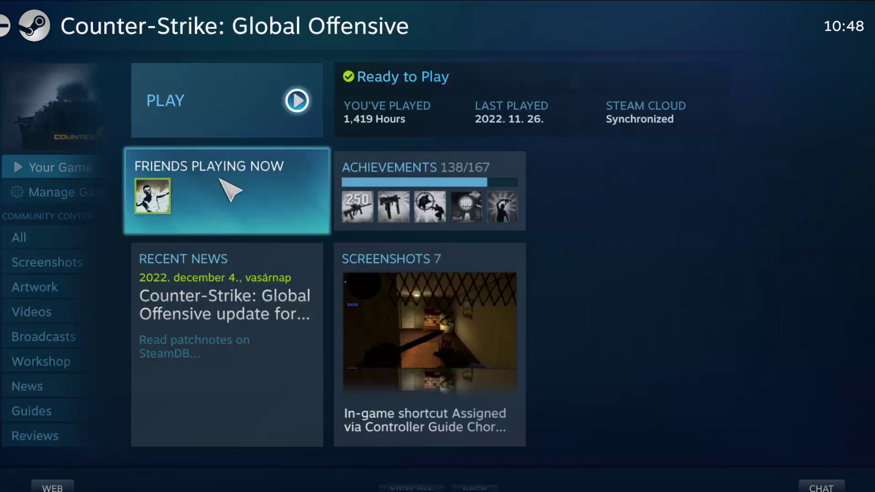
pyautogui.moveTo(69, 200)
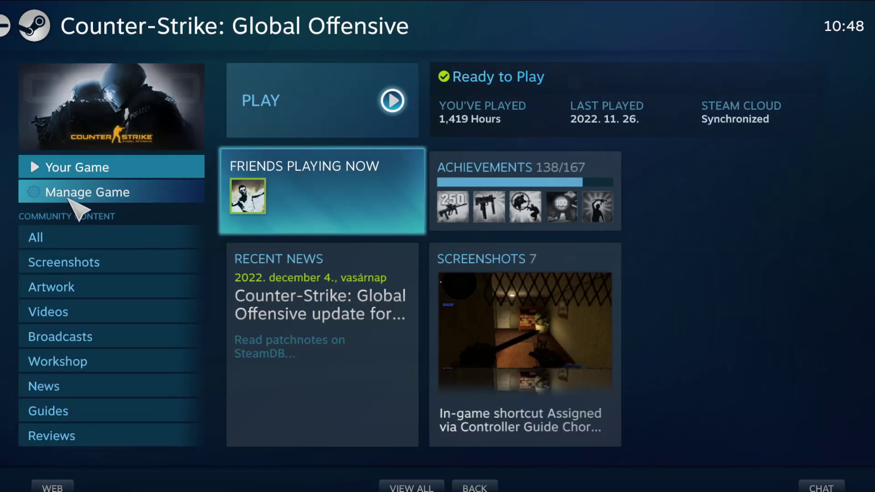
pyautogui.click(122, 191)
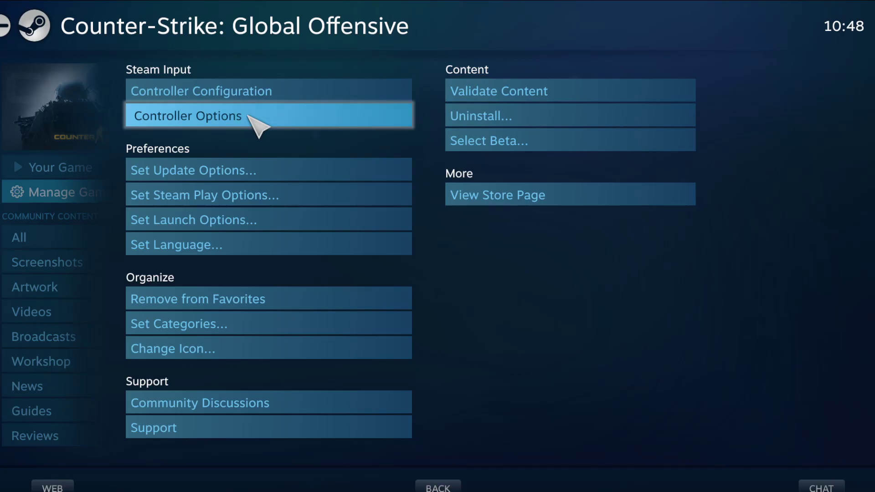
pyautogui.click(258, 127)
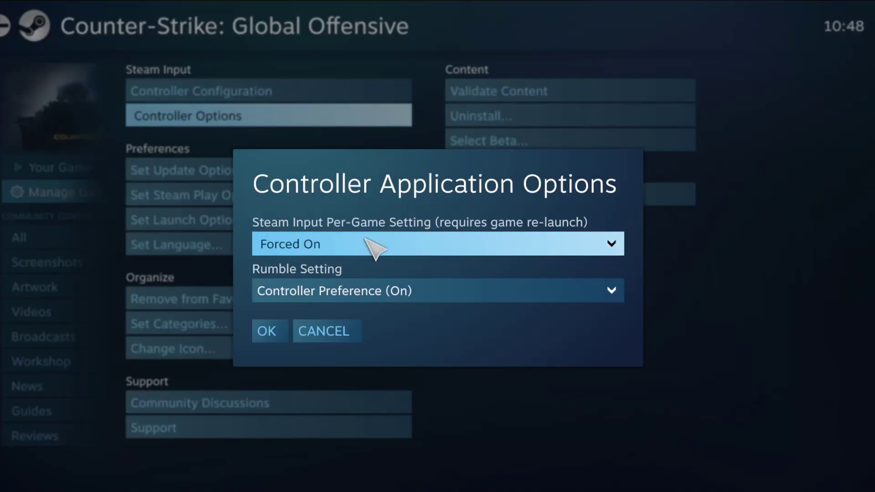
# Choose a Steam Input Per-Game Setting, confirm with OK, and go back to the game overview.
pyautogui.click(413, 244)
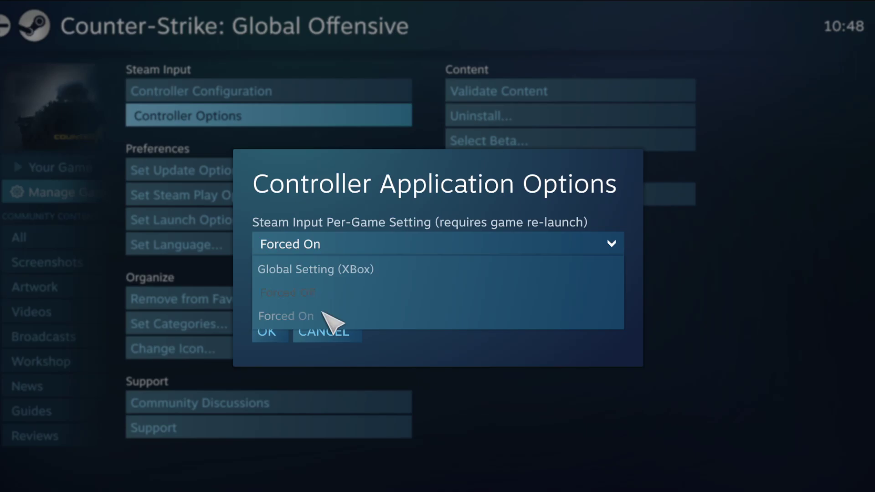
pyautogui.click(315, 294)
pyautogui.click(269, 332)
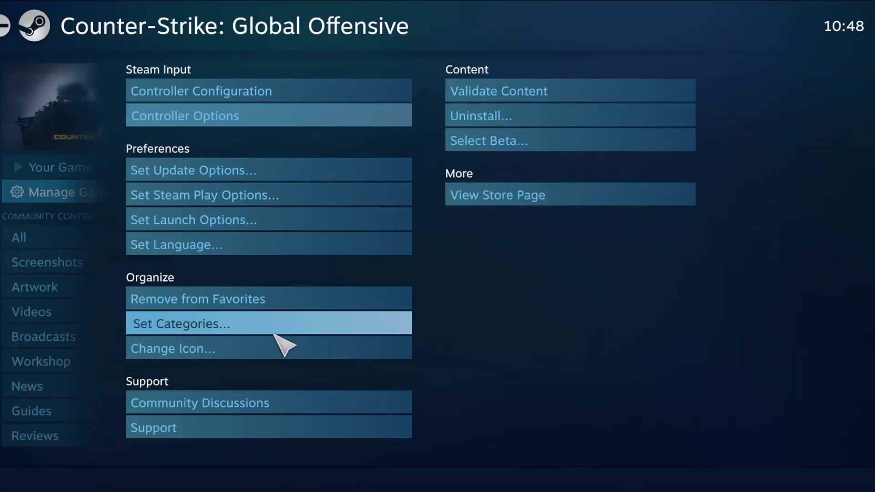
pyautogui.moveTo(53, 170)
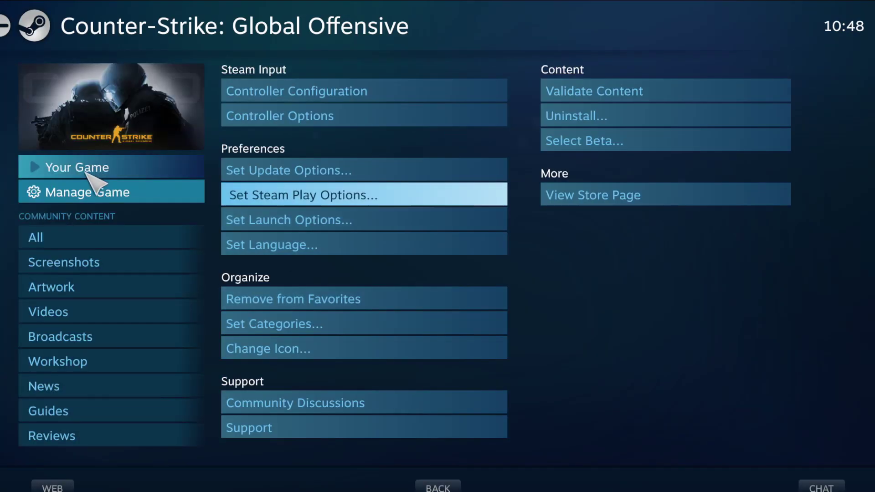
pyautogui.click(86, 172)
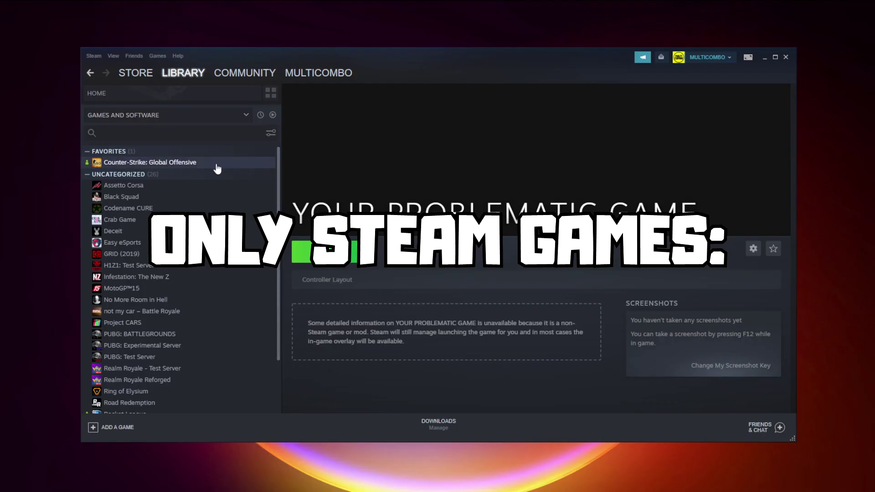
# Set Counter-Strike: Global Offensive's Steam Input override to Disable Steam Input in its Properties.
pyautogui.rightClick(214, 163)
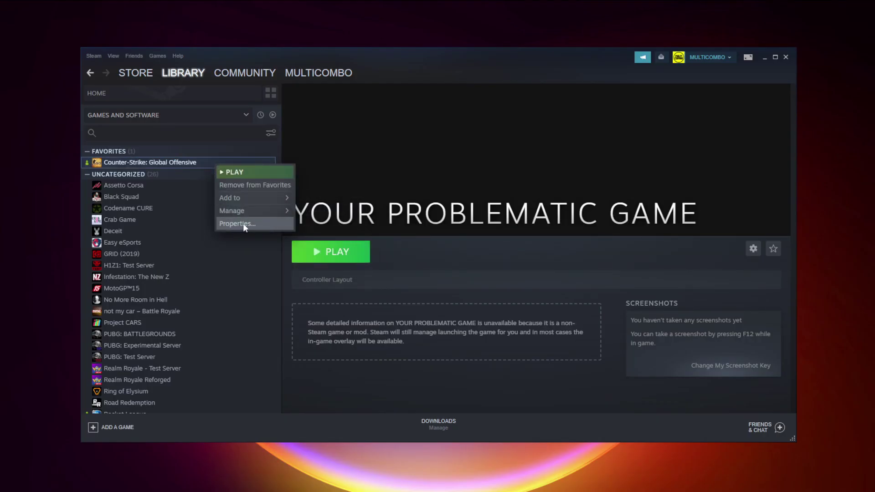
pyautogui.click(260, 224)
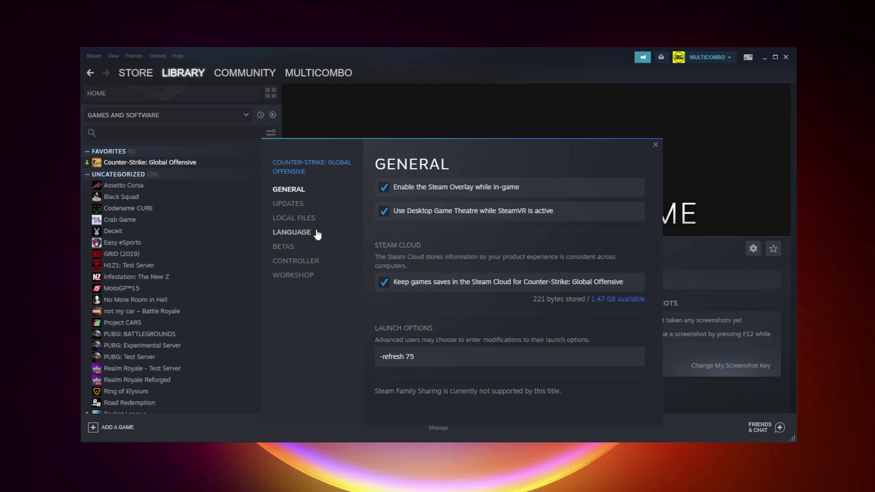
pyautogui.click(301, 262)
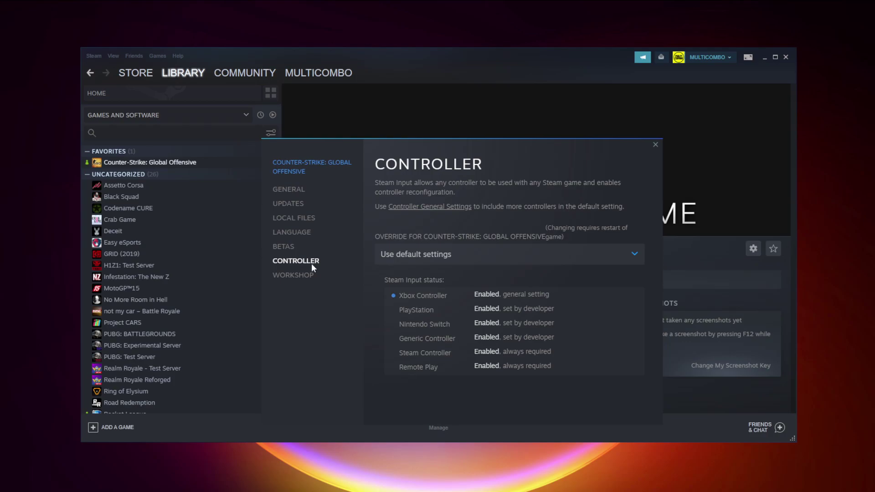
pyautogui.click(447, 259)
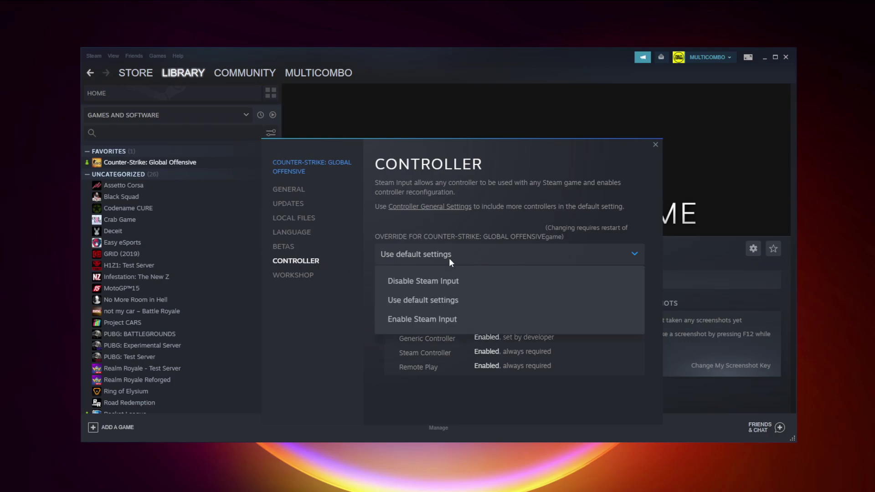
pyautogui.click(442, 282)
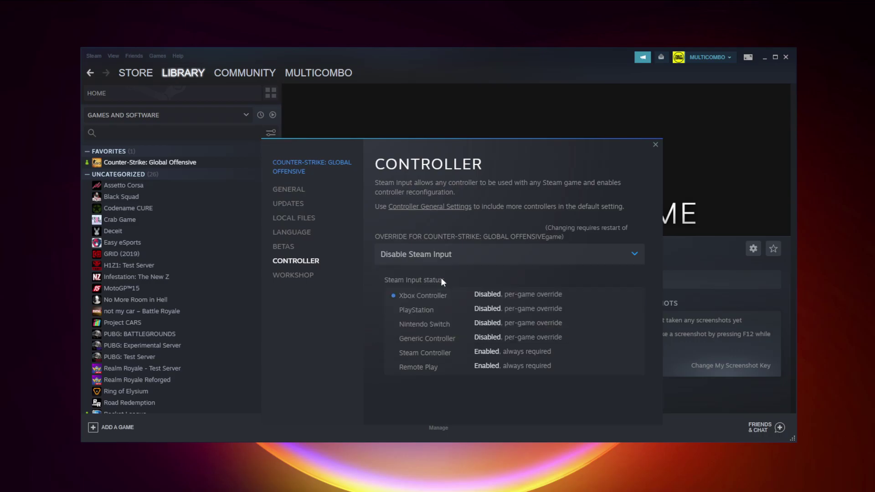
pyautogui.click(655, 145)
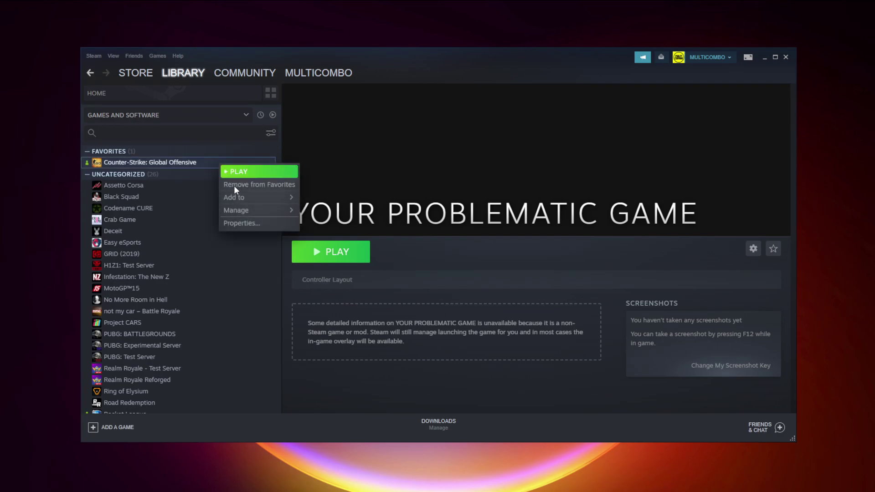
# Change Counter-Strike: Global Offensive's Steam Input override to Enable Steam Input and close Properties.
pyautogui.click(254, 224)
pyautogui.click(305, 266)
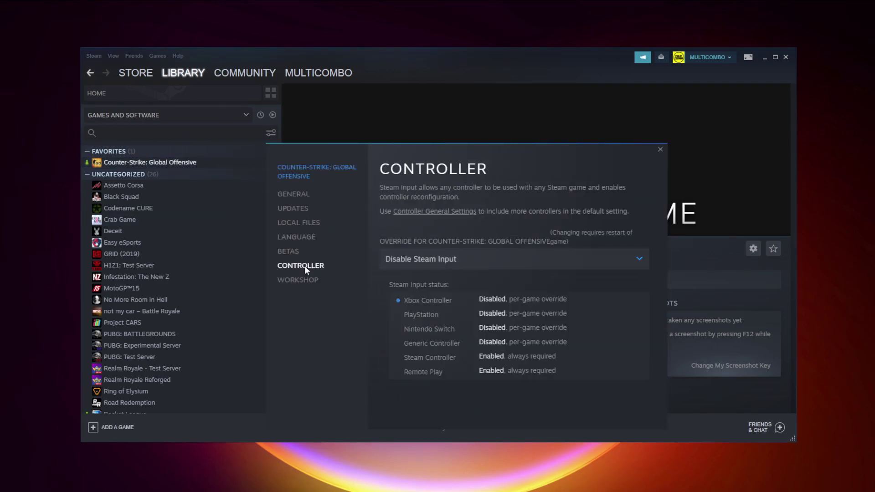
pyautogui.click(445, 258)
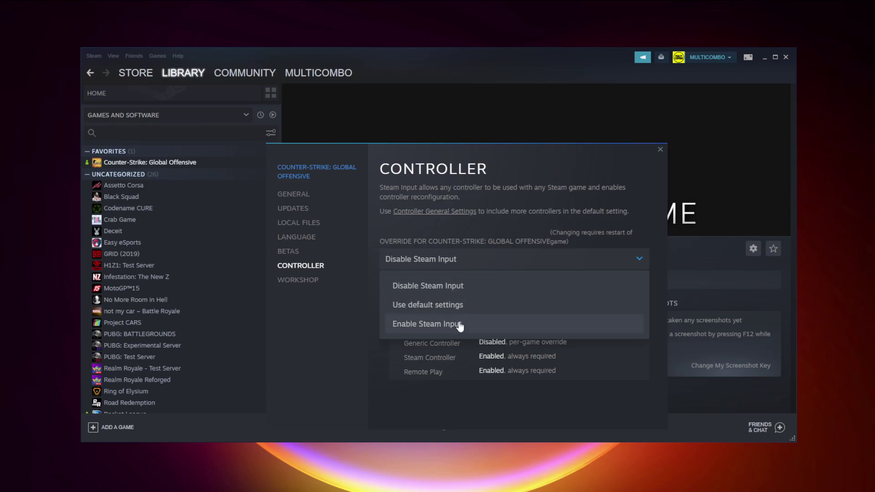
pyautogui.click(485, 328)
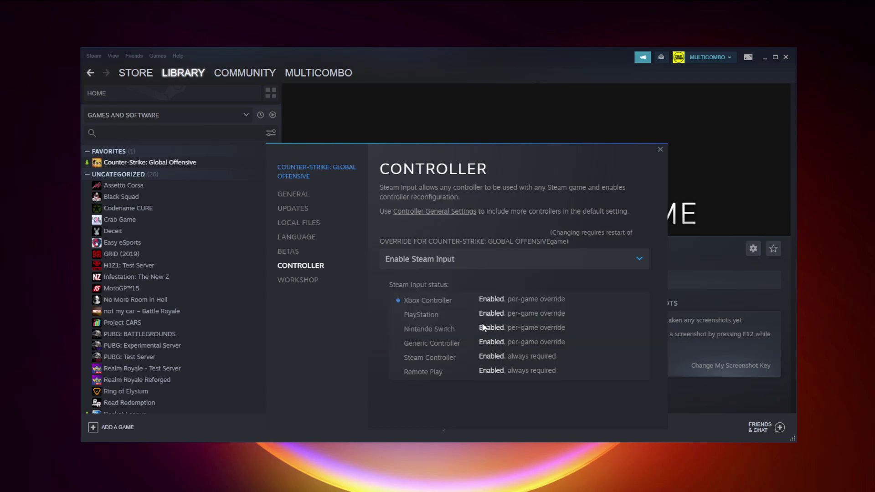
pyautogui.click(660, 150)
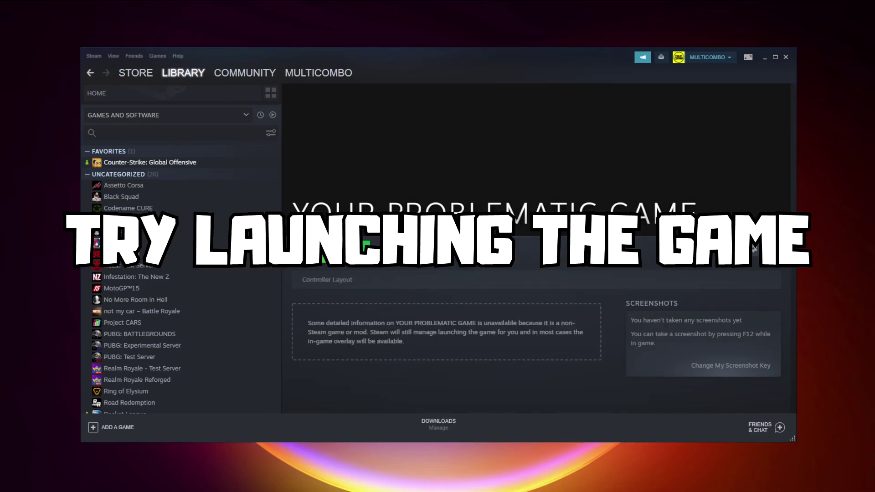